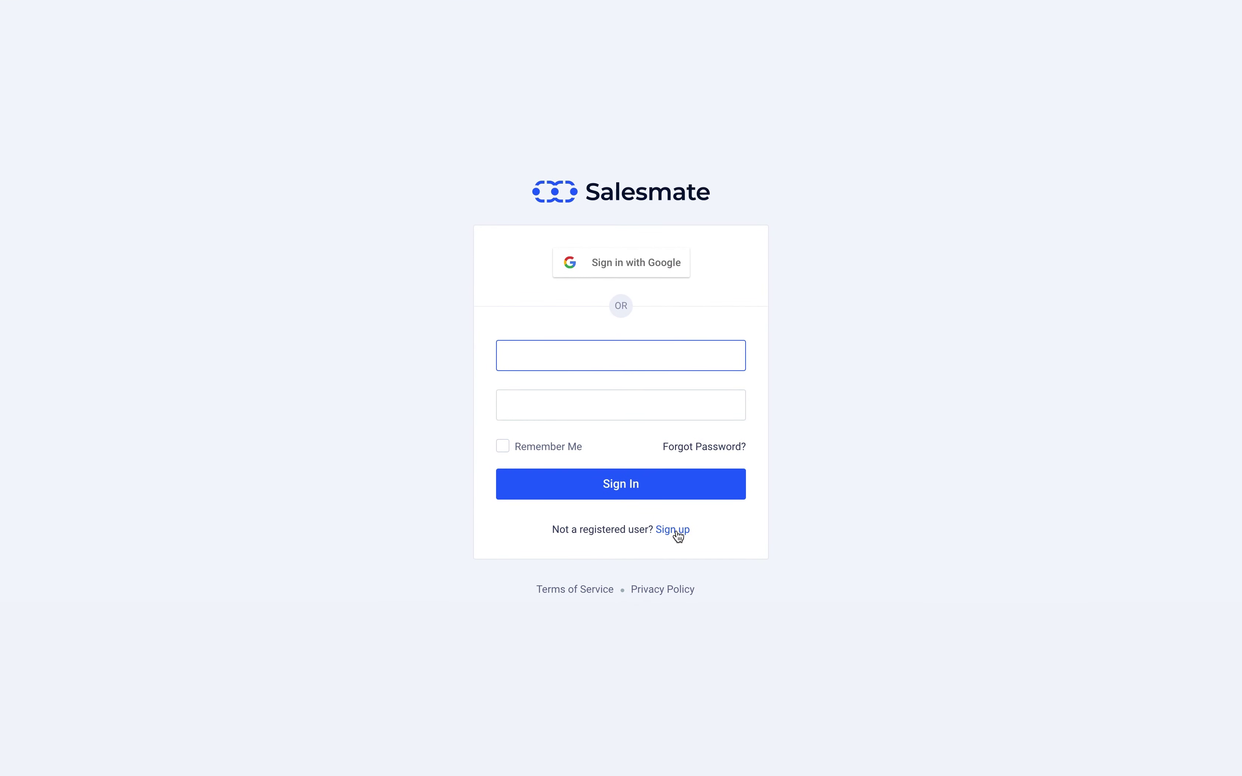
Step: Register for the free trial with first name, last name and e-mail address, passing the reCAPTCHA
left_click(676, 533)
key("Tab")
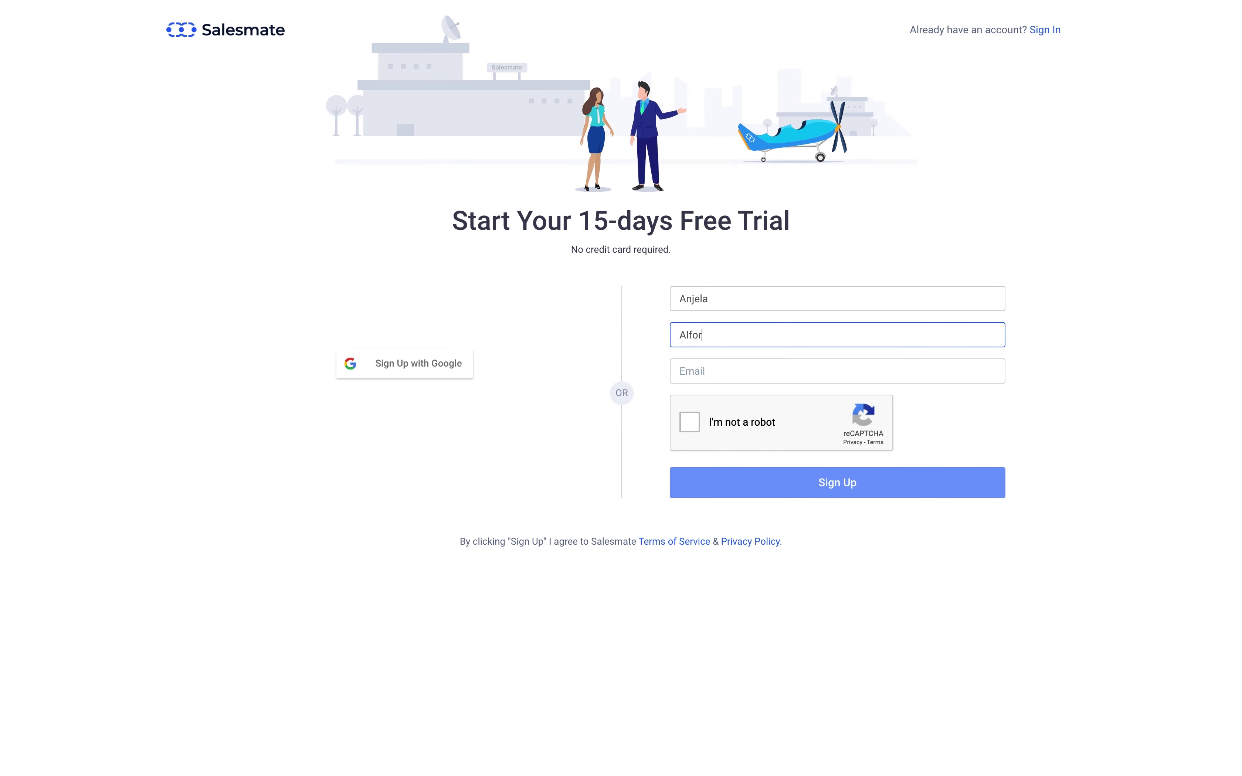
key("Tab")
left_click(685, 424)
left_click(695, 487)
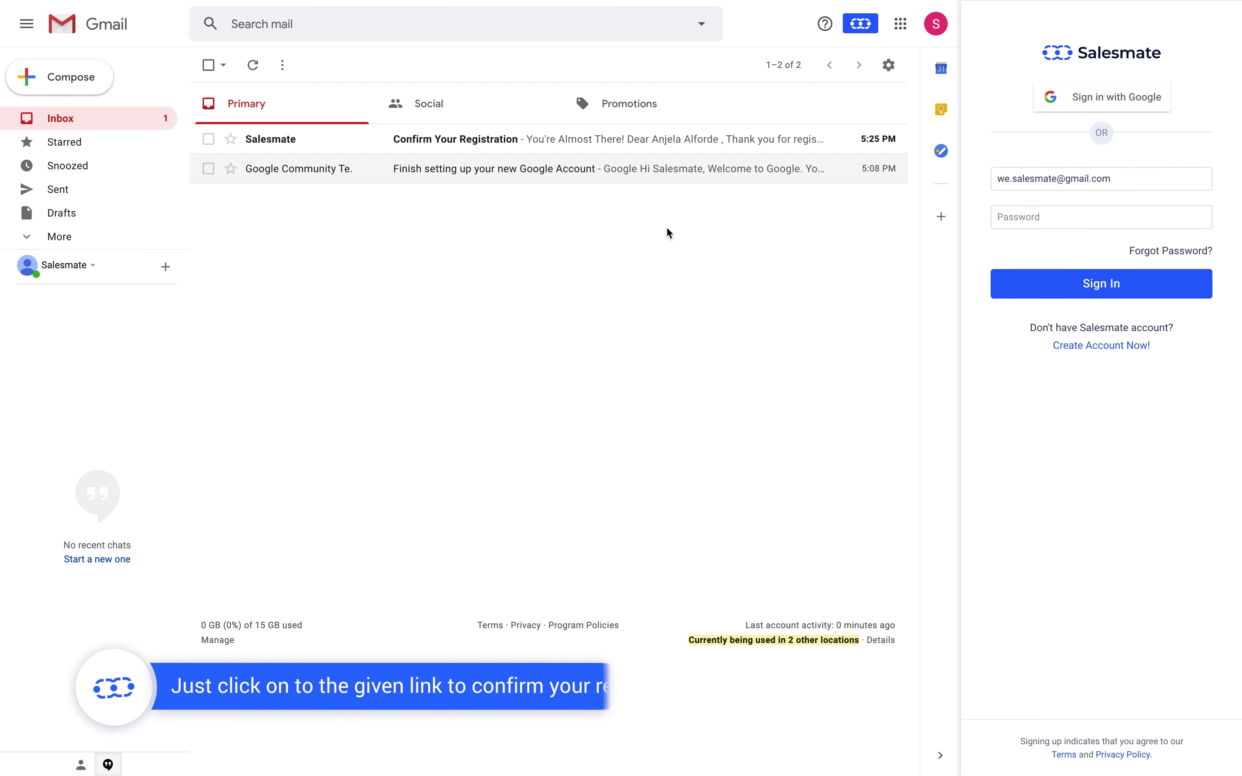
Step: Verify the e-mail through the confirmation link and finish company setup to launch the workspace
left_click(673, 137)
left_click(649, 457)
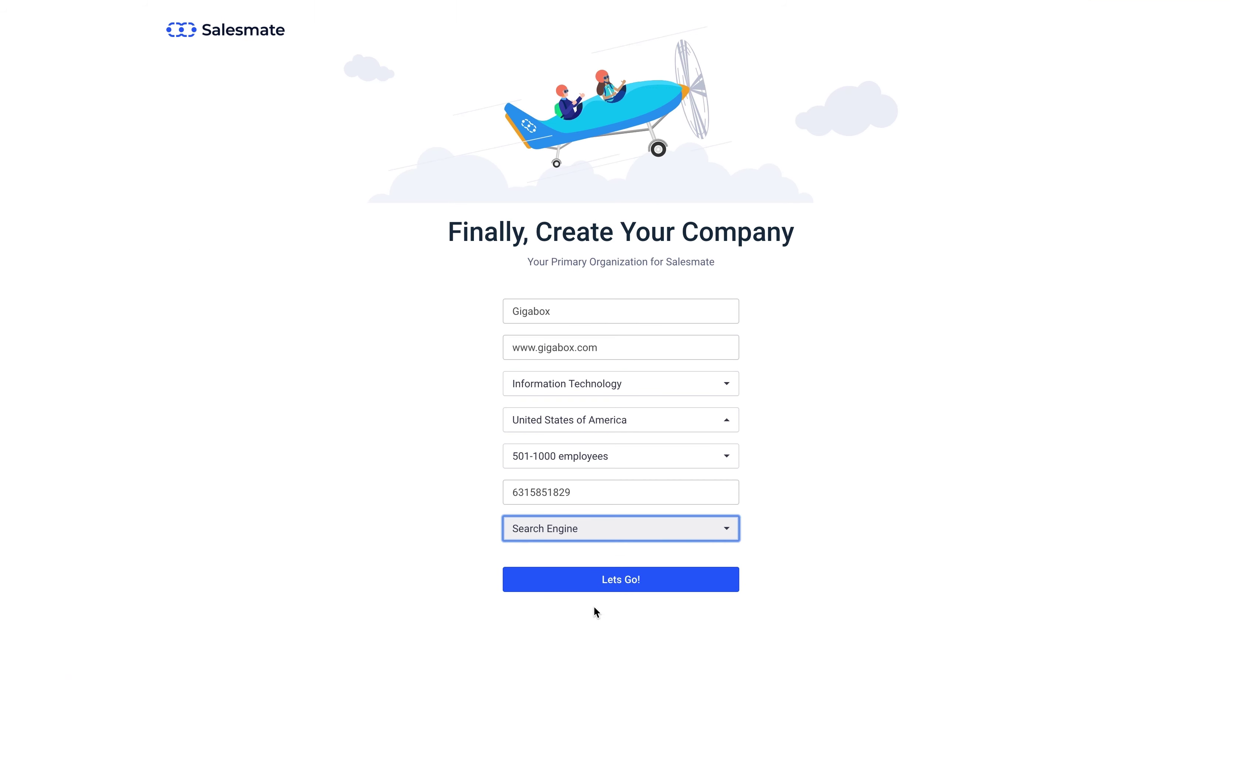
left_click(598, 582)
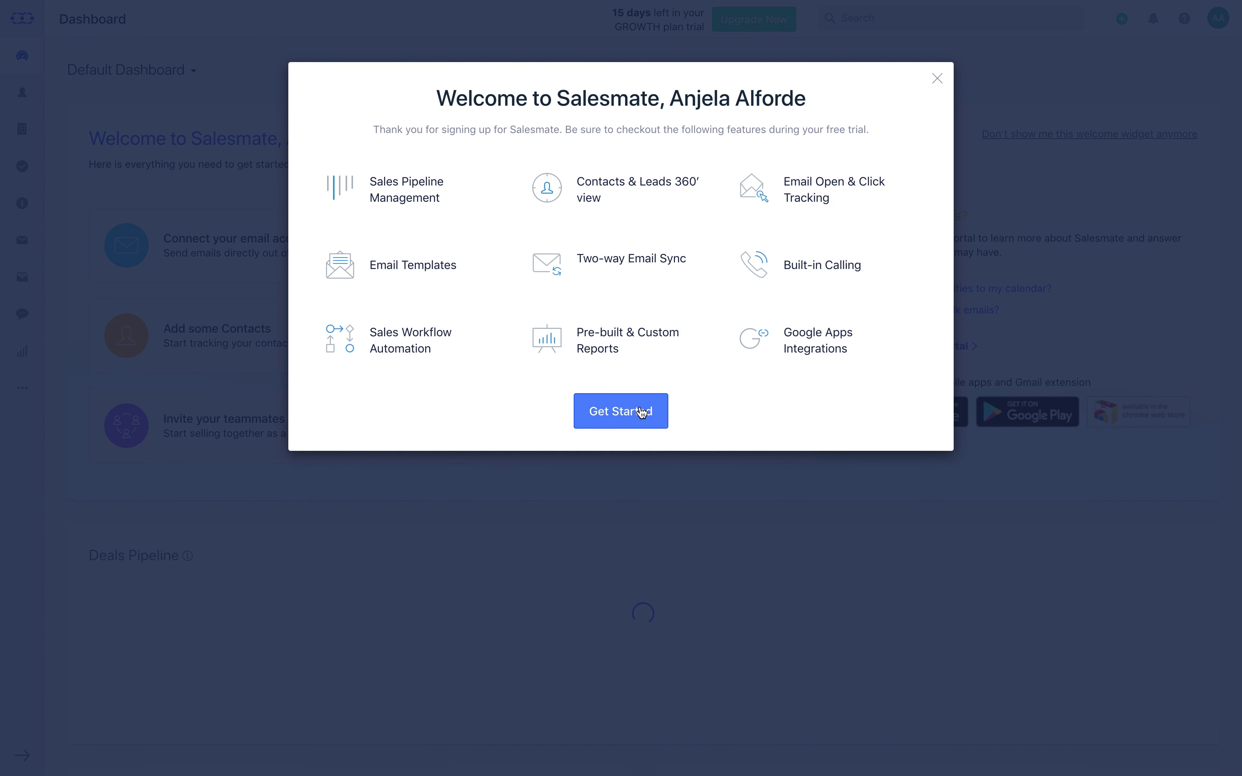
left_click(642, 413)
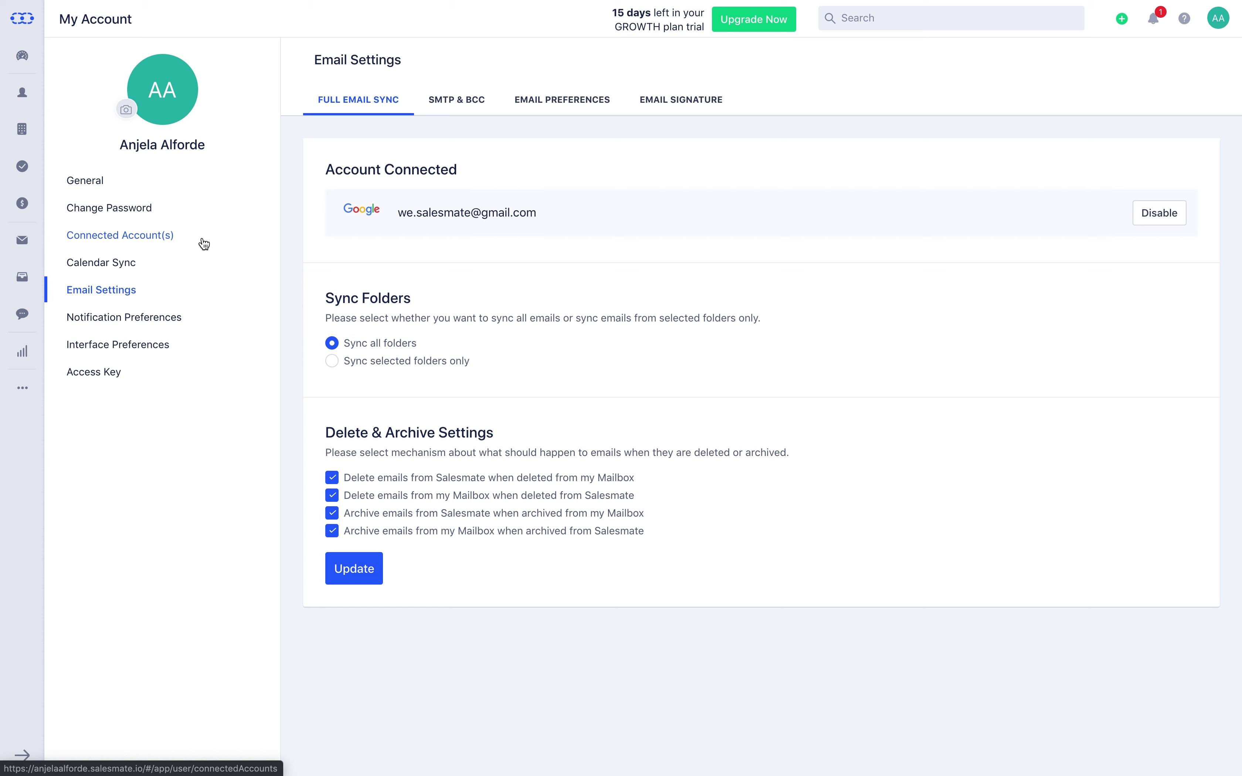
Step: Show the SMTP & BCC settings and bring up the Add Email Account provider choices
left_click(444, 100)
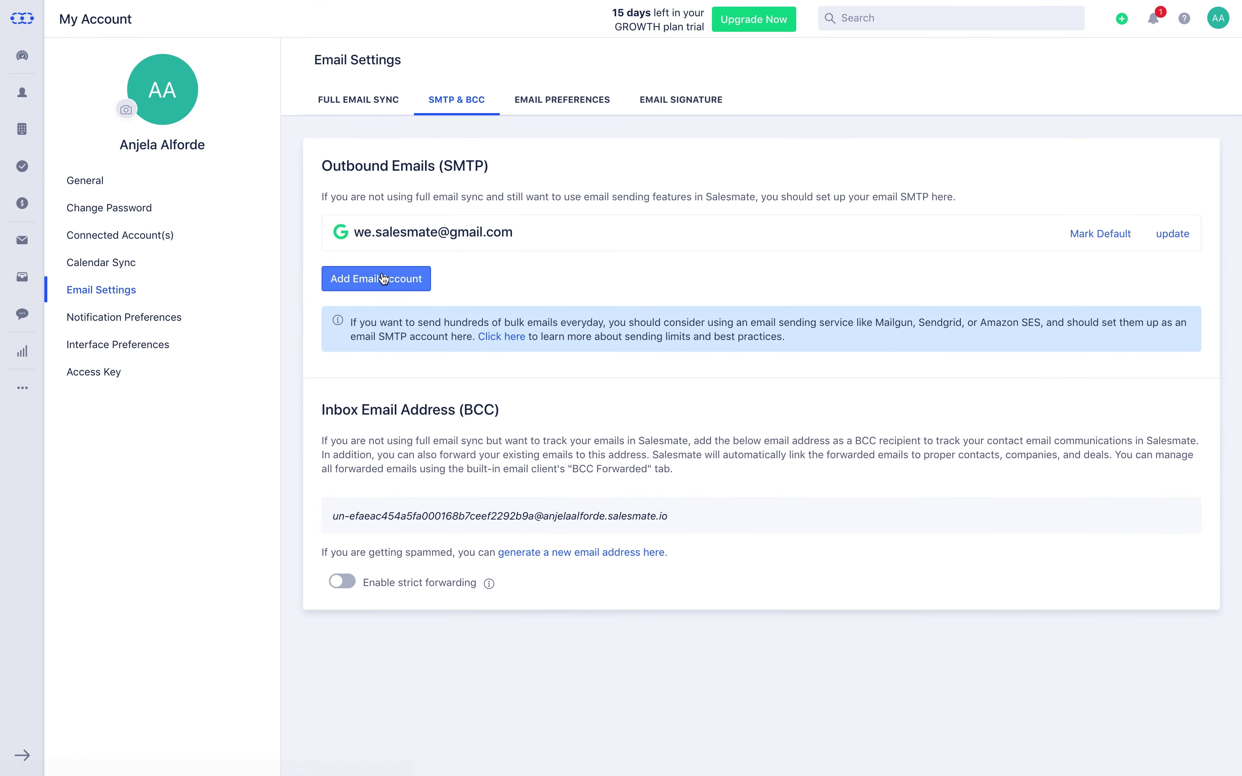
left_click(384, 280)
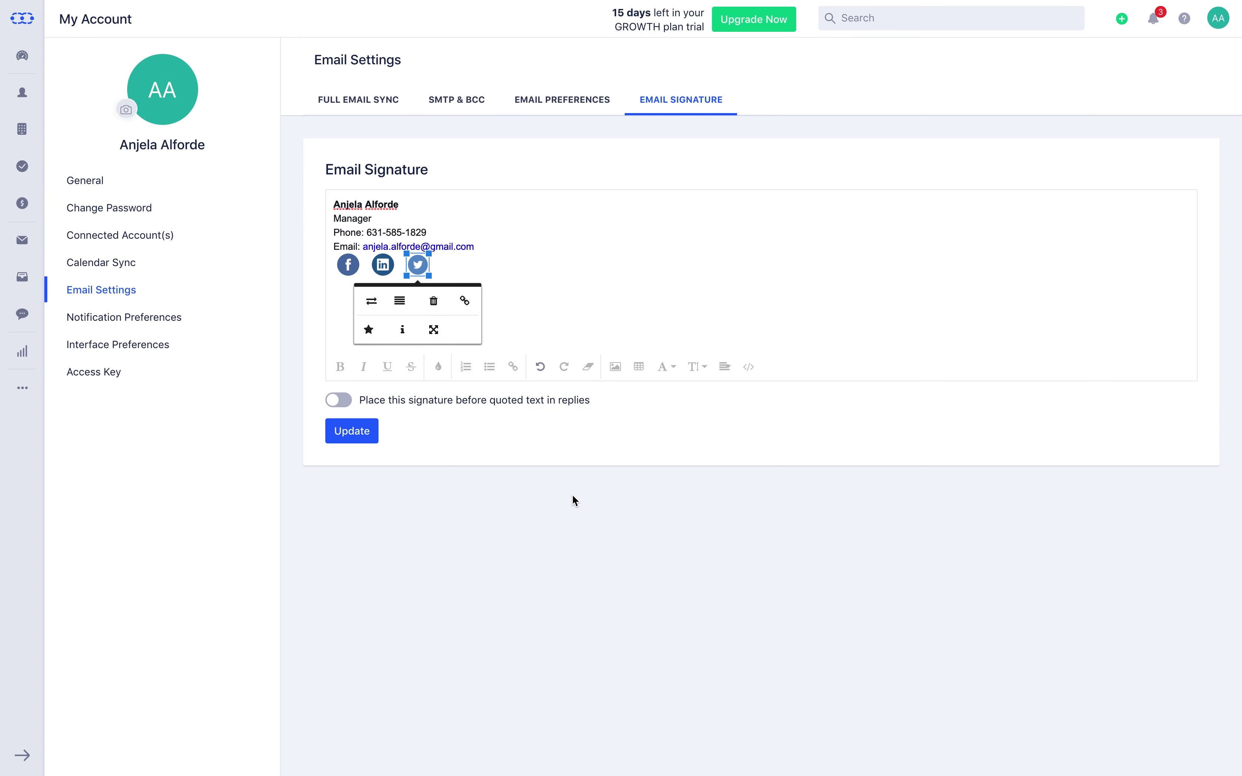
Step: Save the signature with name, job title, phone, e-mail and Facebook, LinkedIn and Twitter icons
left_click(359, 435)
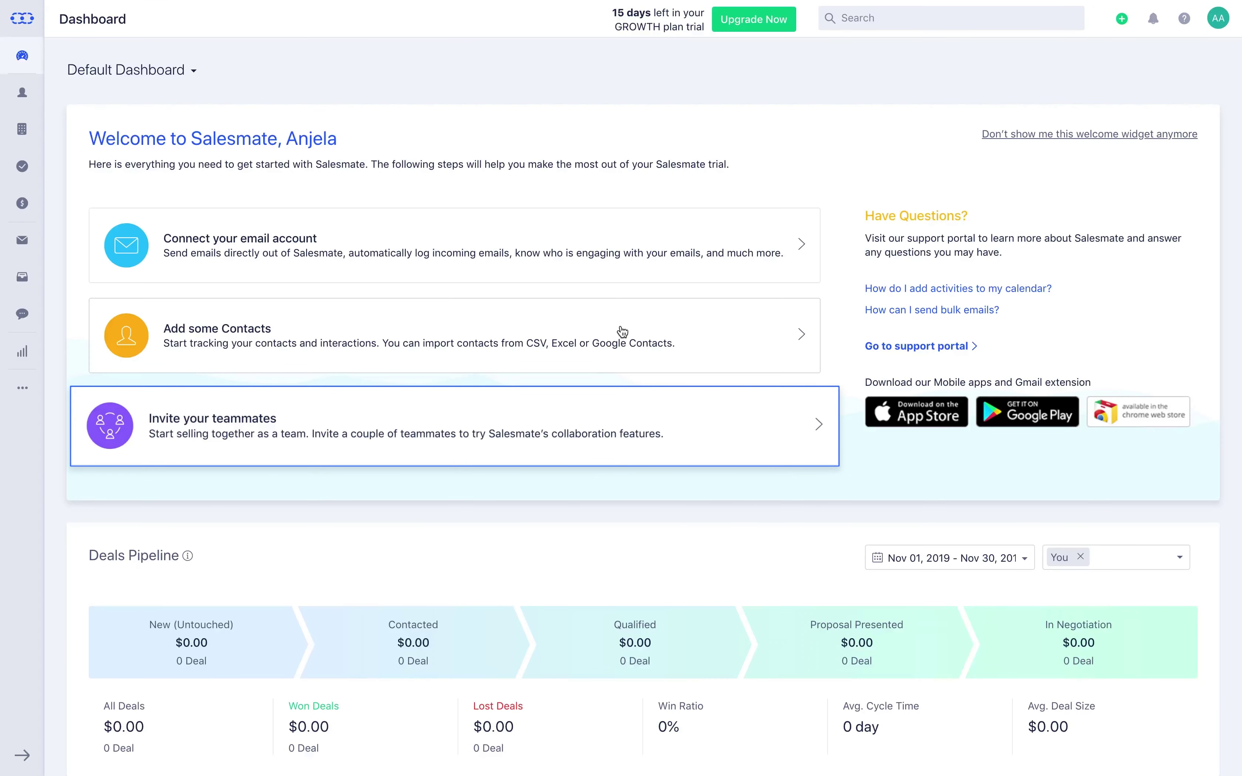
left_click(622, 331)
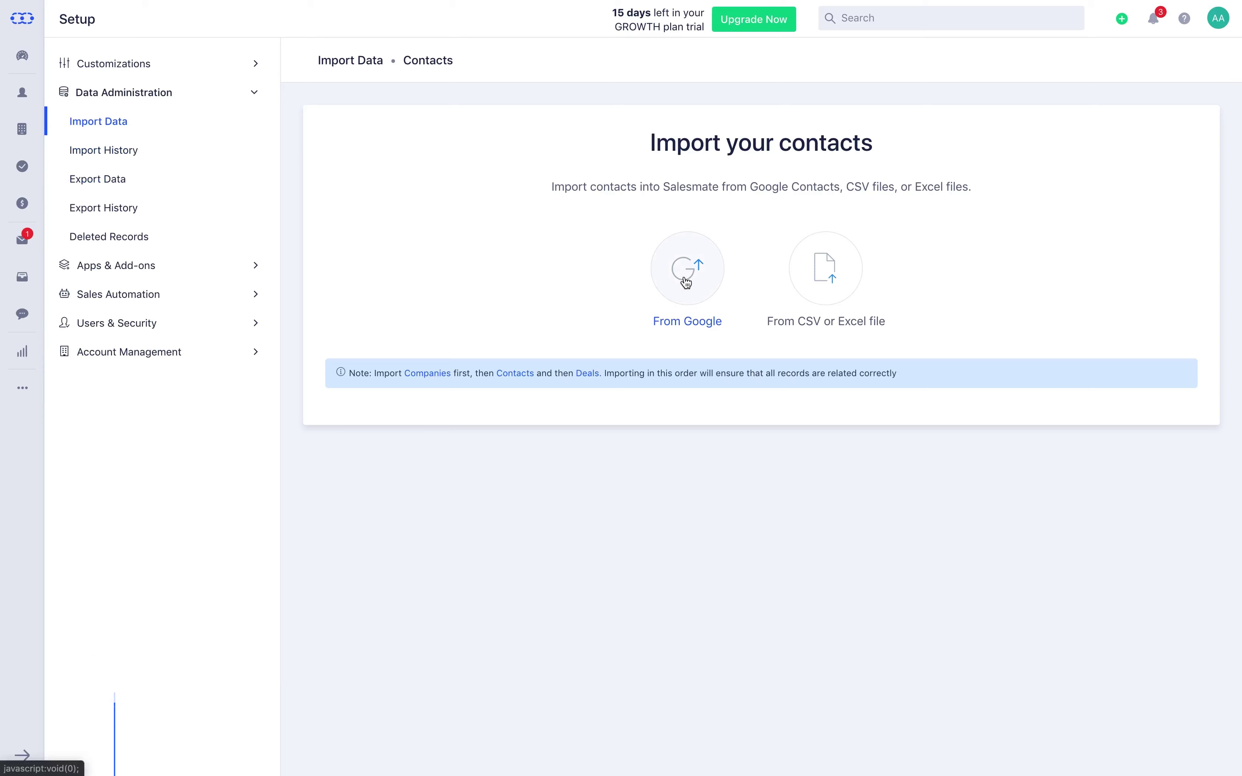
Step: Connect a Google account to Salesmate and grant access for a contacts import
left_click(688, 271)
left_click(700, 355)
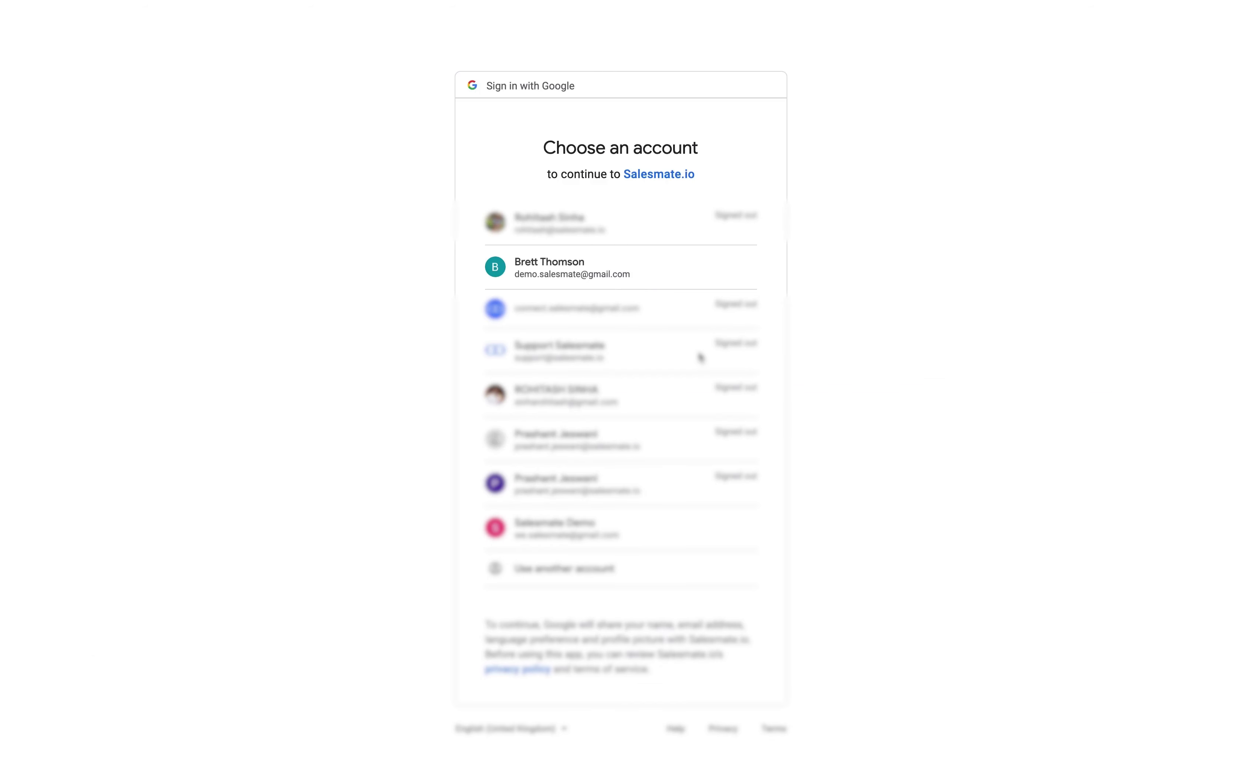
left_click(652, 286)
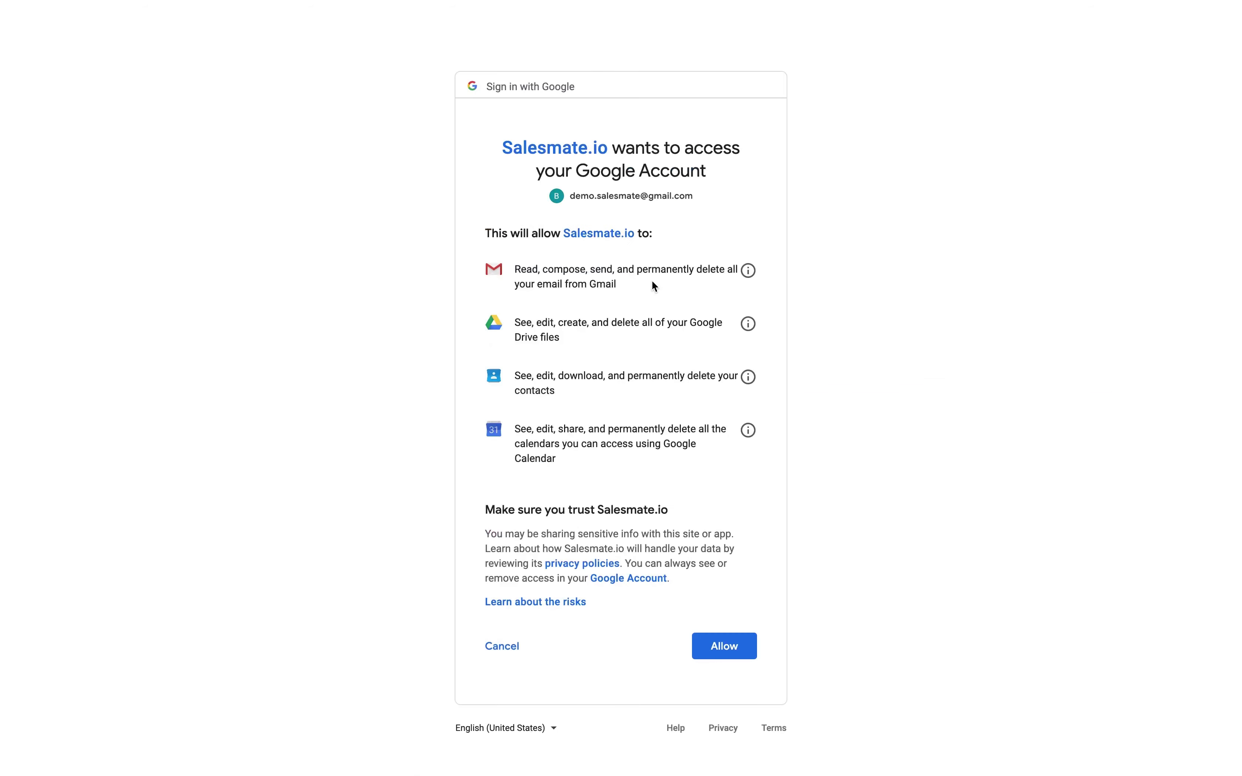
left_click(726, 646)
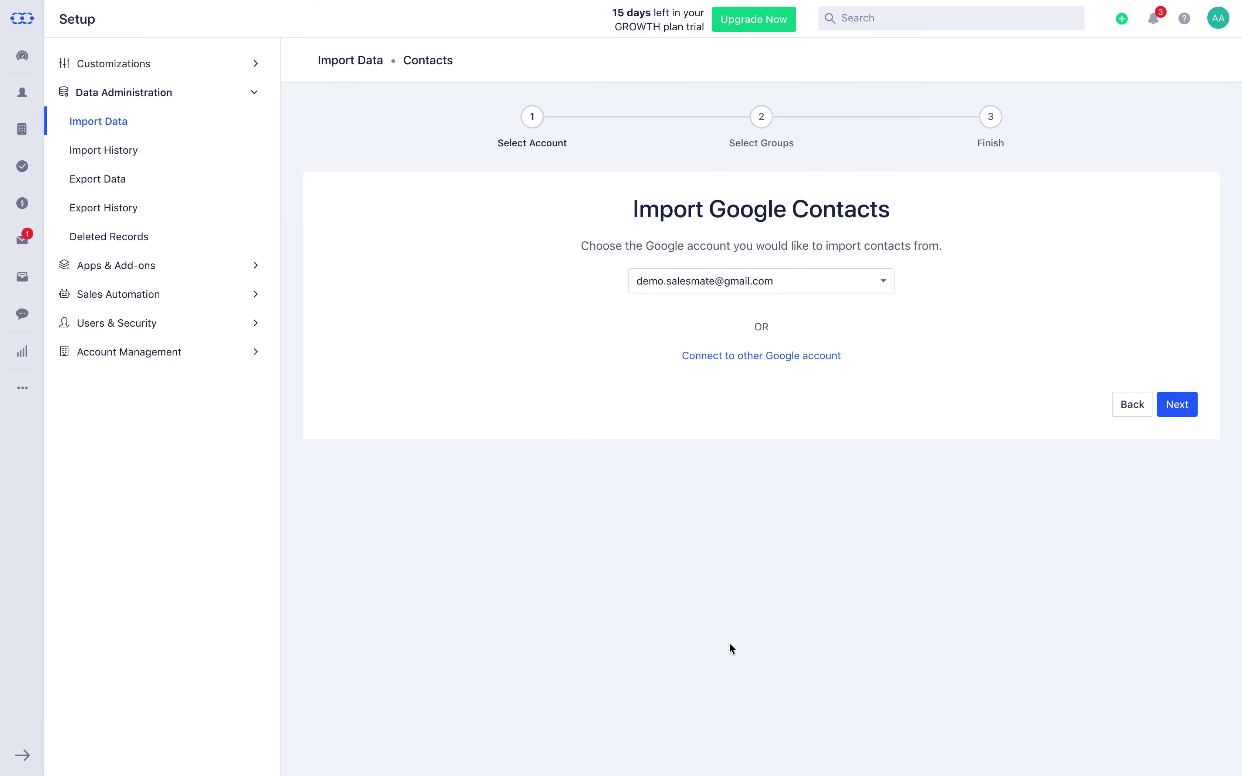
left_click(1174, 406)
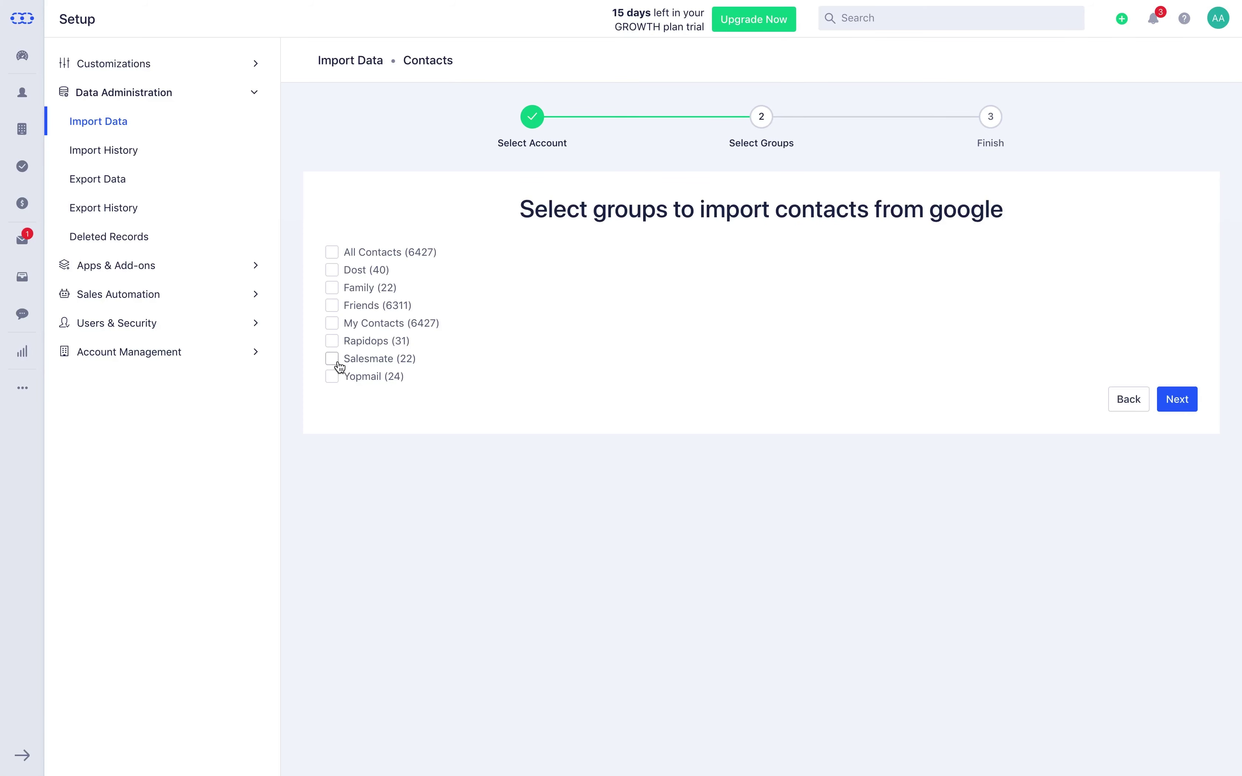
Step: Import the Salesmate (22) group tagged 'Salesmate', then begin a CSV or Excel contact import
left_click(339, 363)
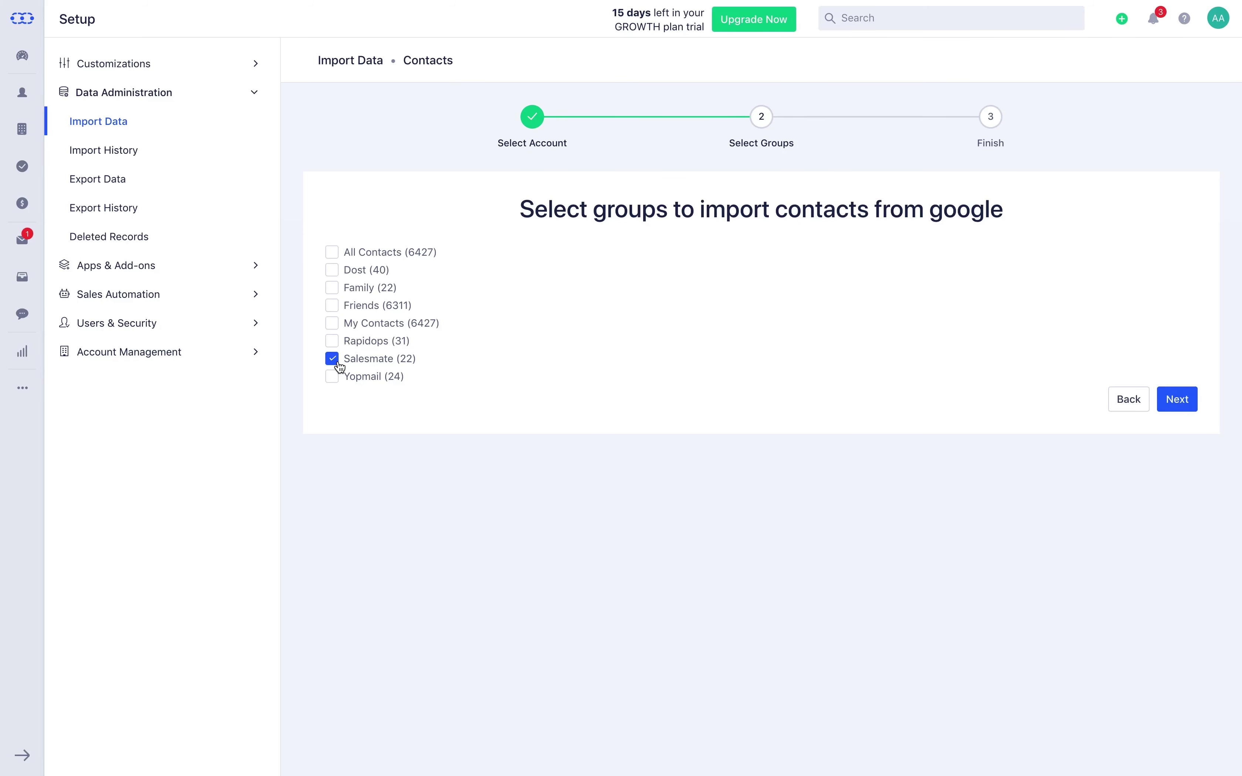
left_click(1176, 401)
left_click(535, 280)
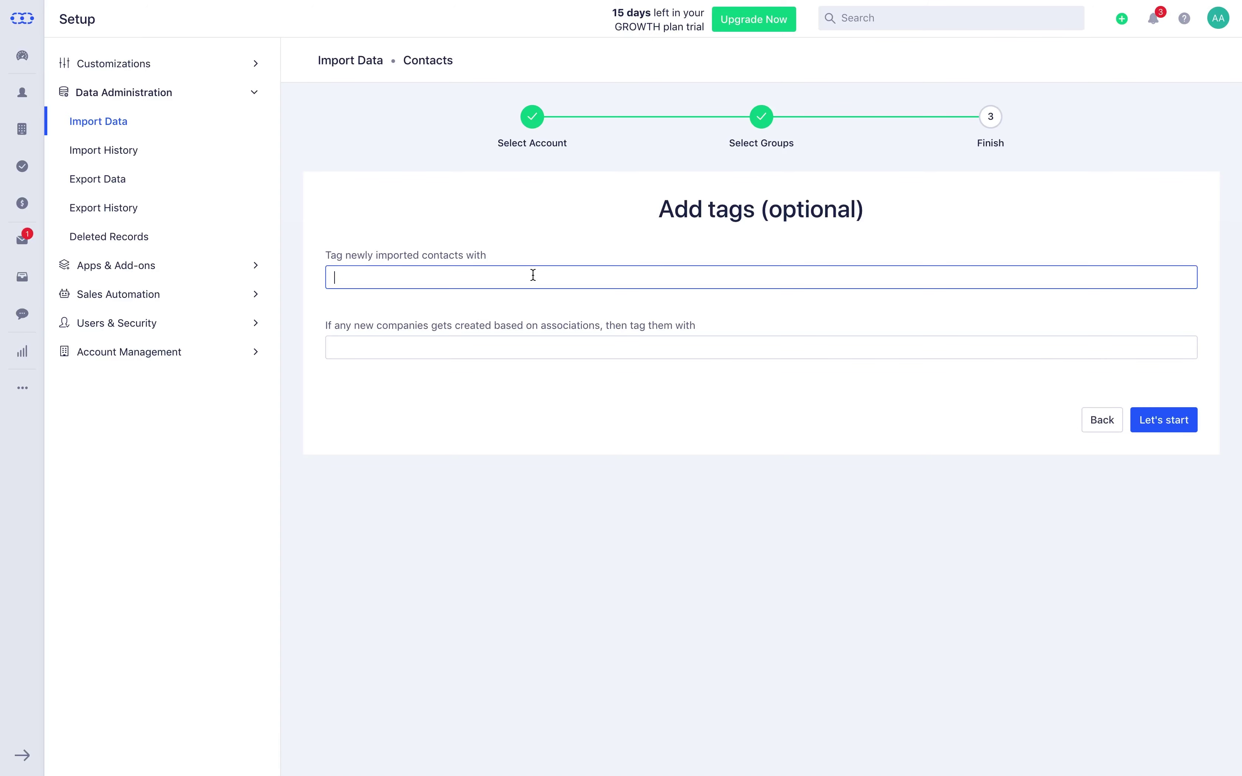
type("Salesmate")
key("Return")
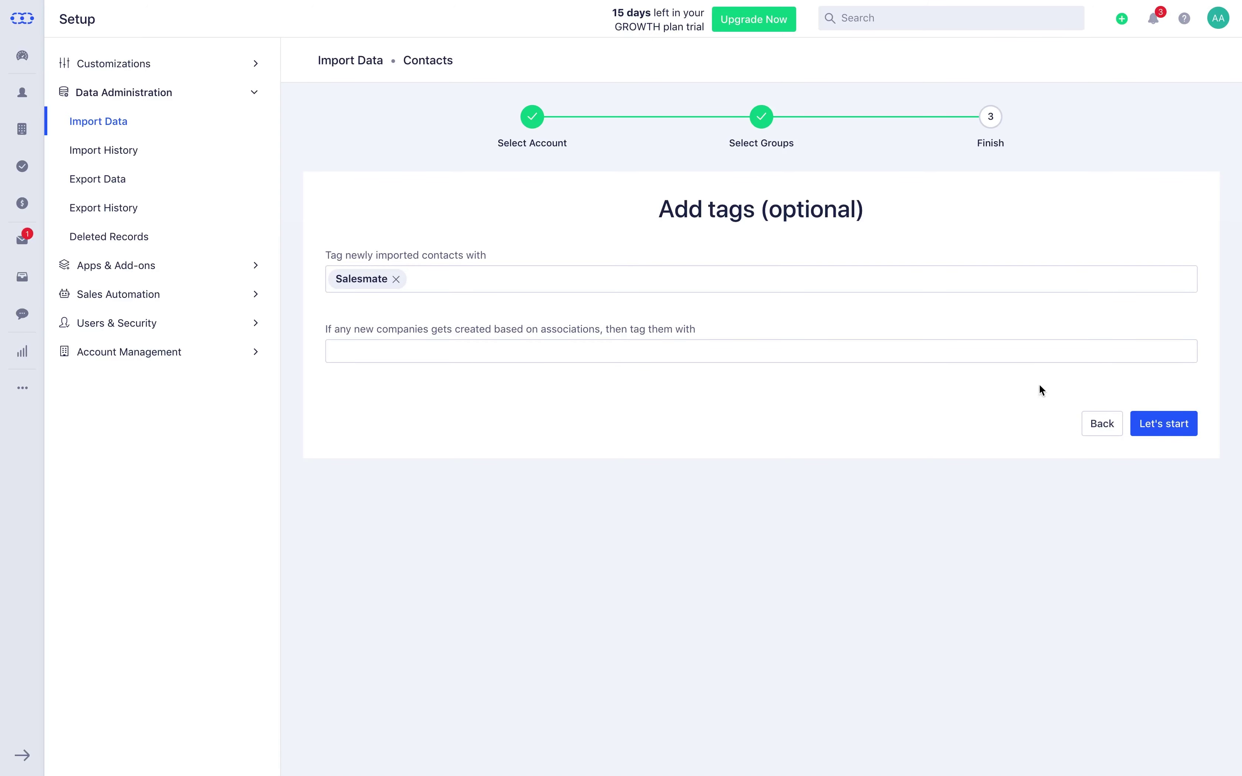
left_click(1164, 420)
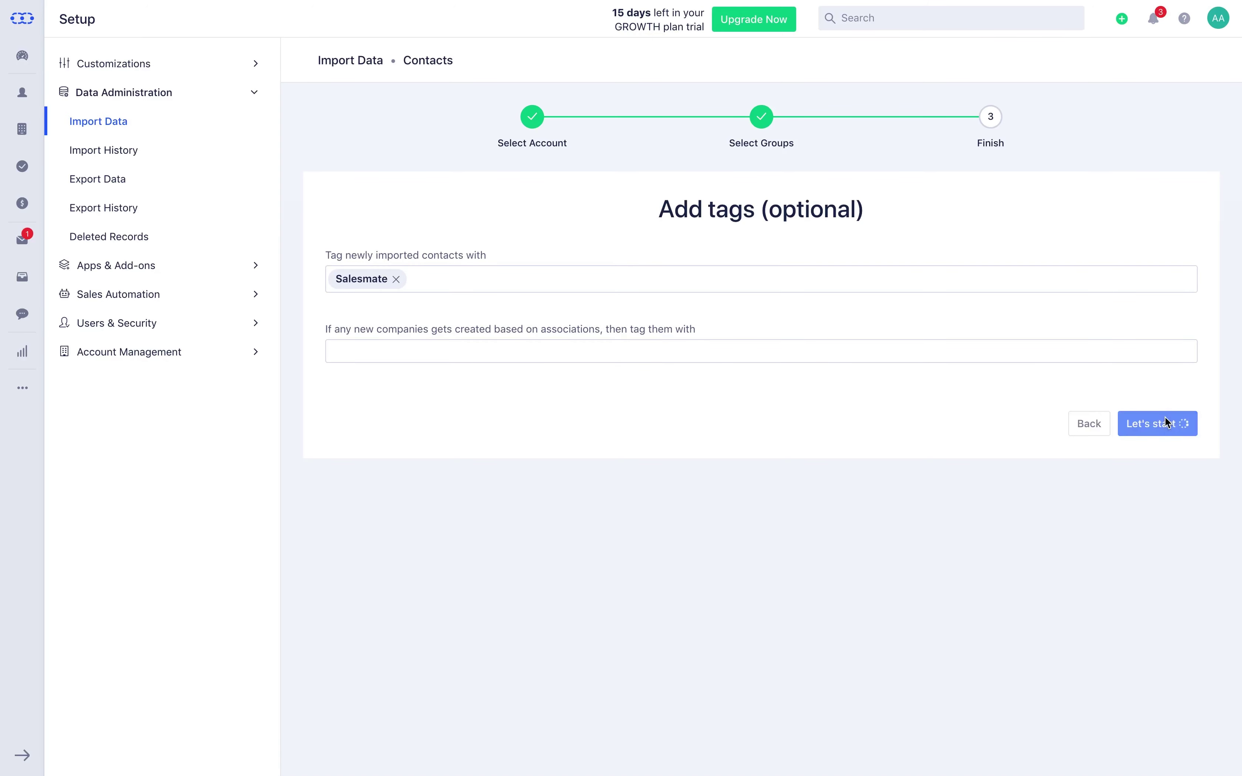
left_click(132, 152)
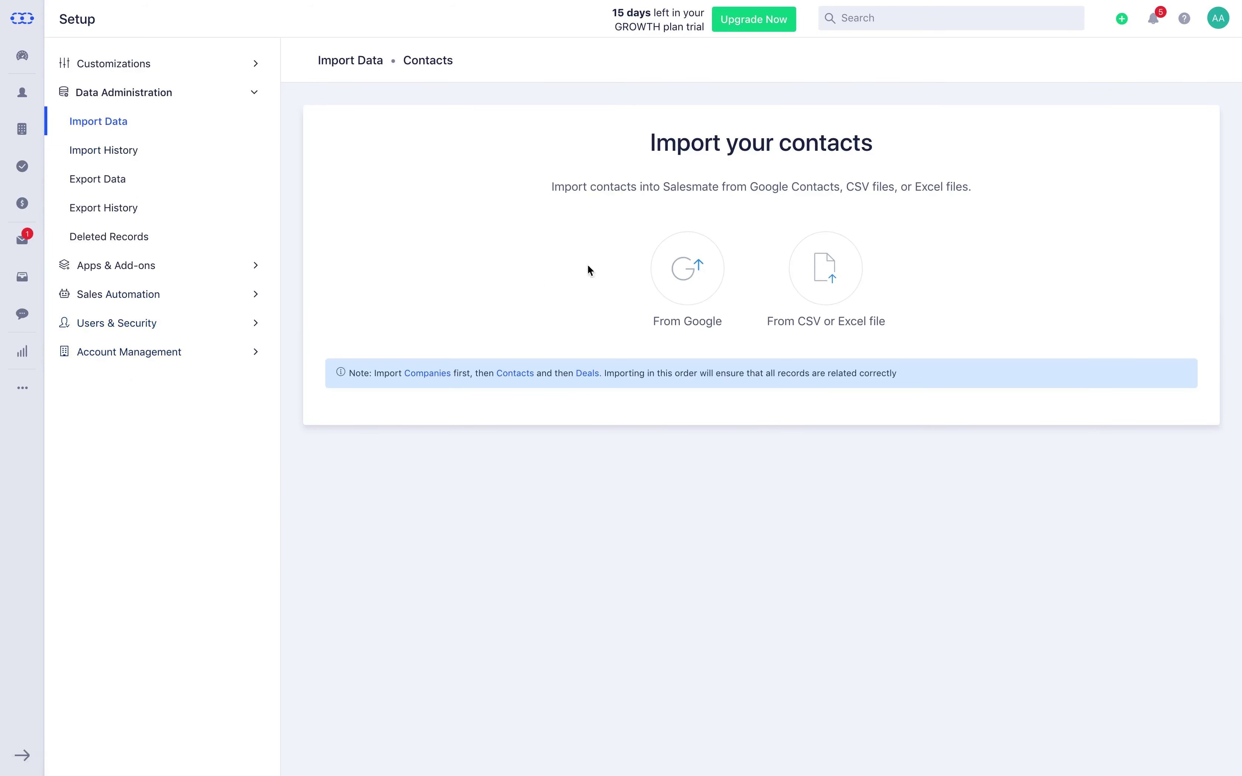
left_click(810, 273)
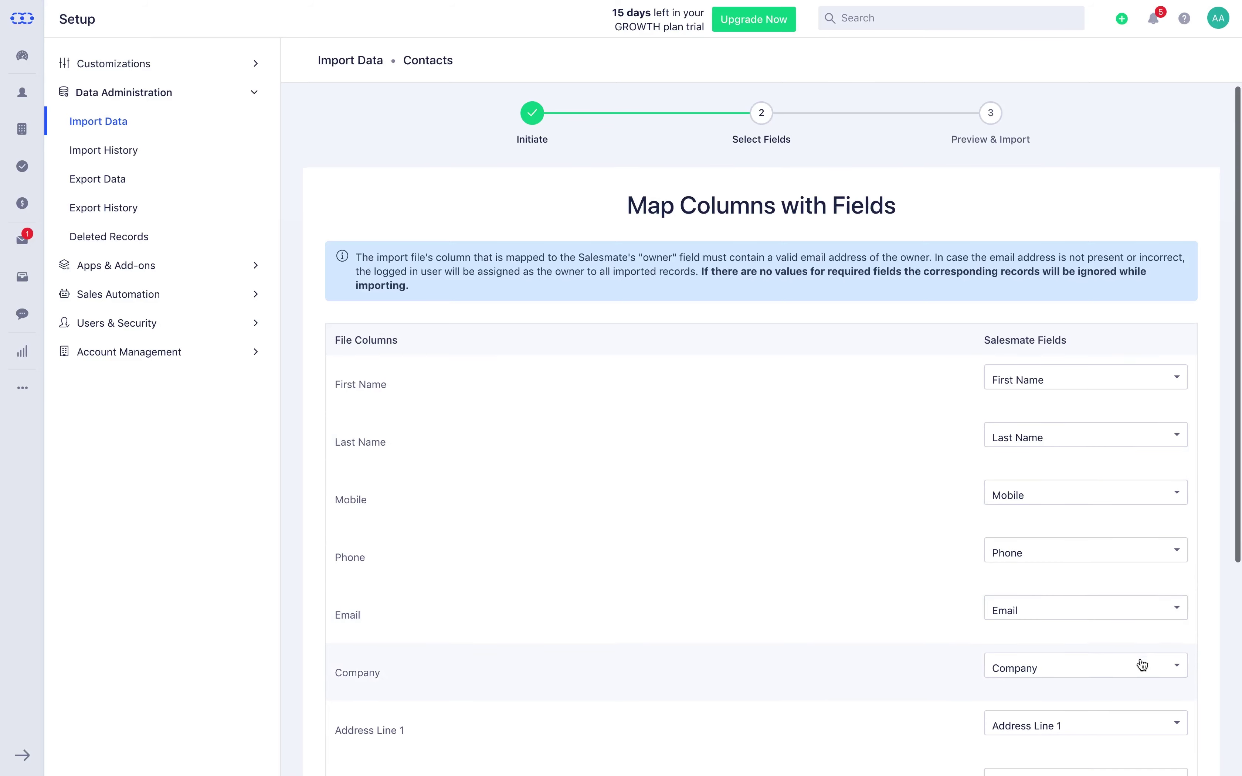
Step: Confirm the column-to-field mapping, start the file contact import, and return to the dashboard
scroll(1142, 665, "down", 6)
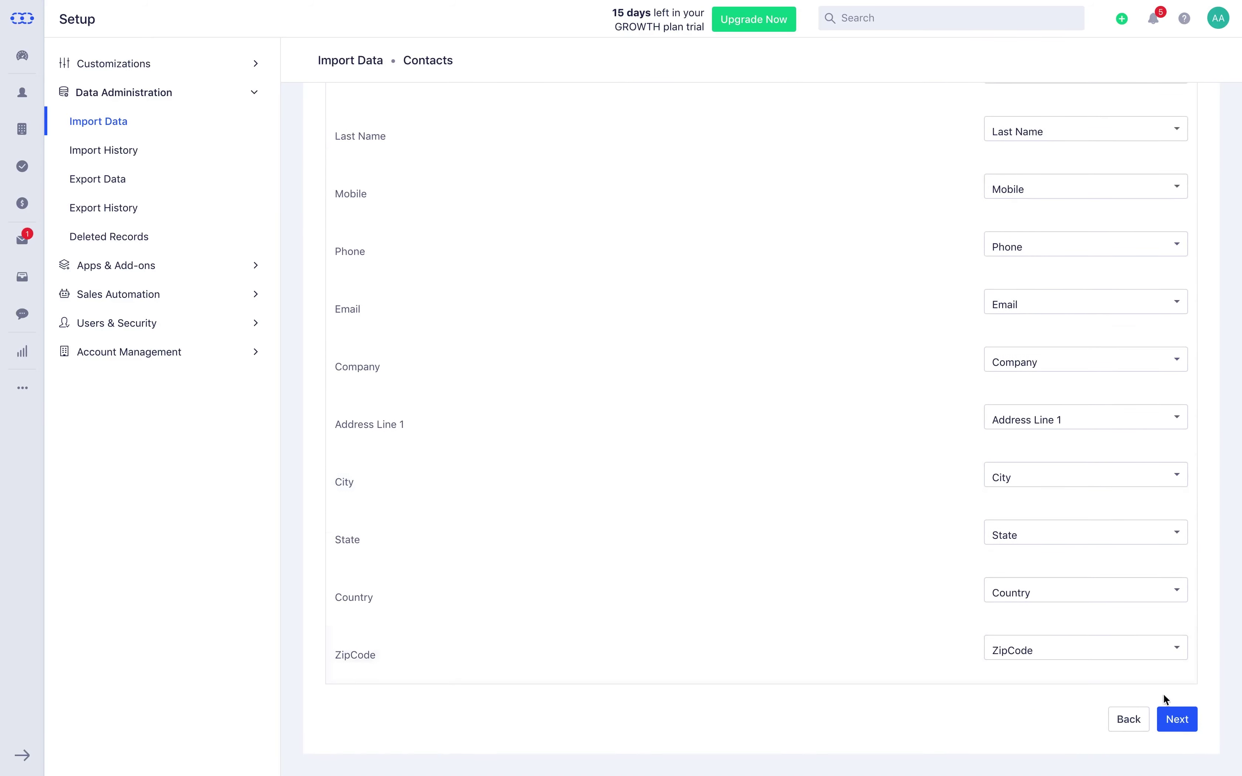
left_click(1175, 720)
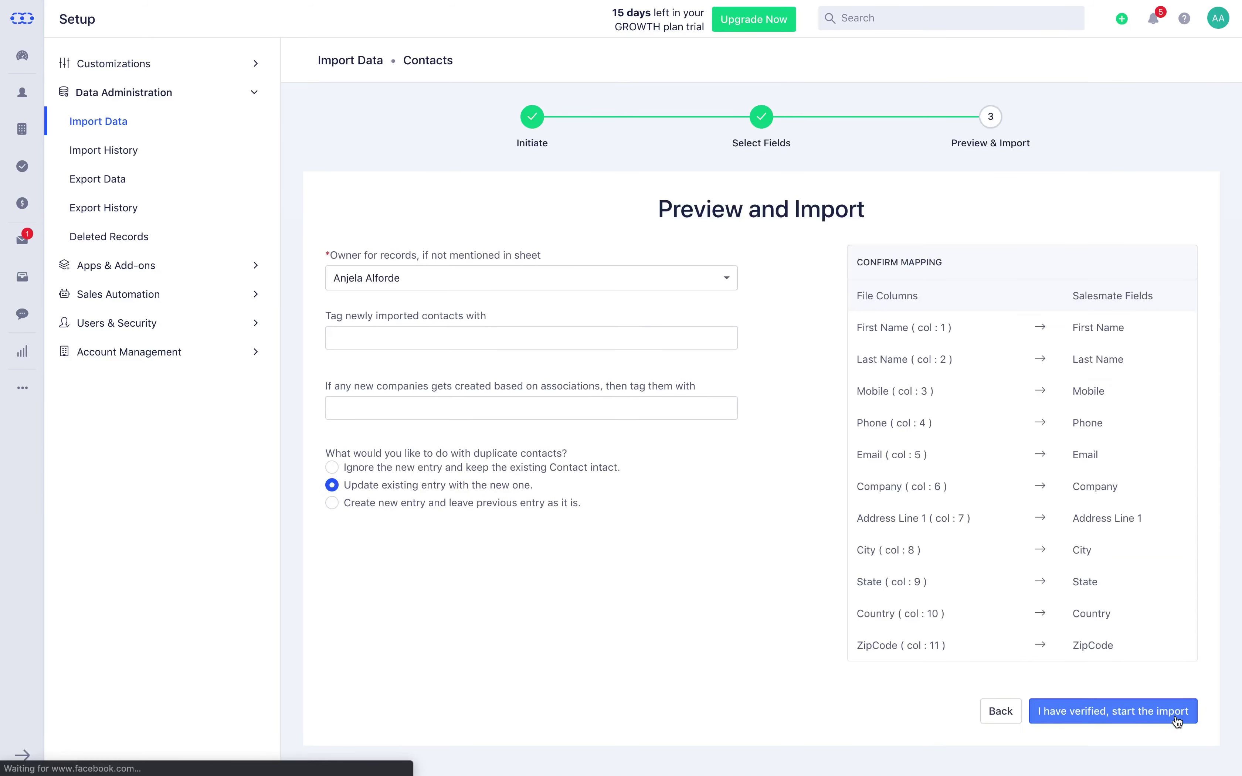
left_click(1176, 718)
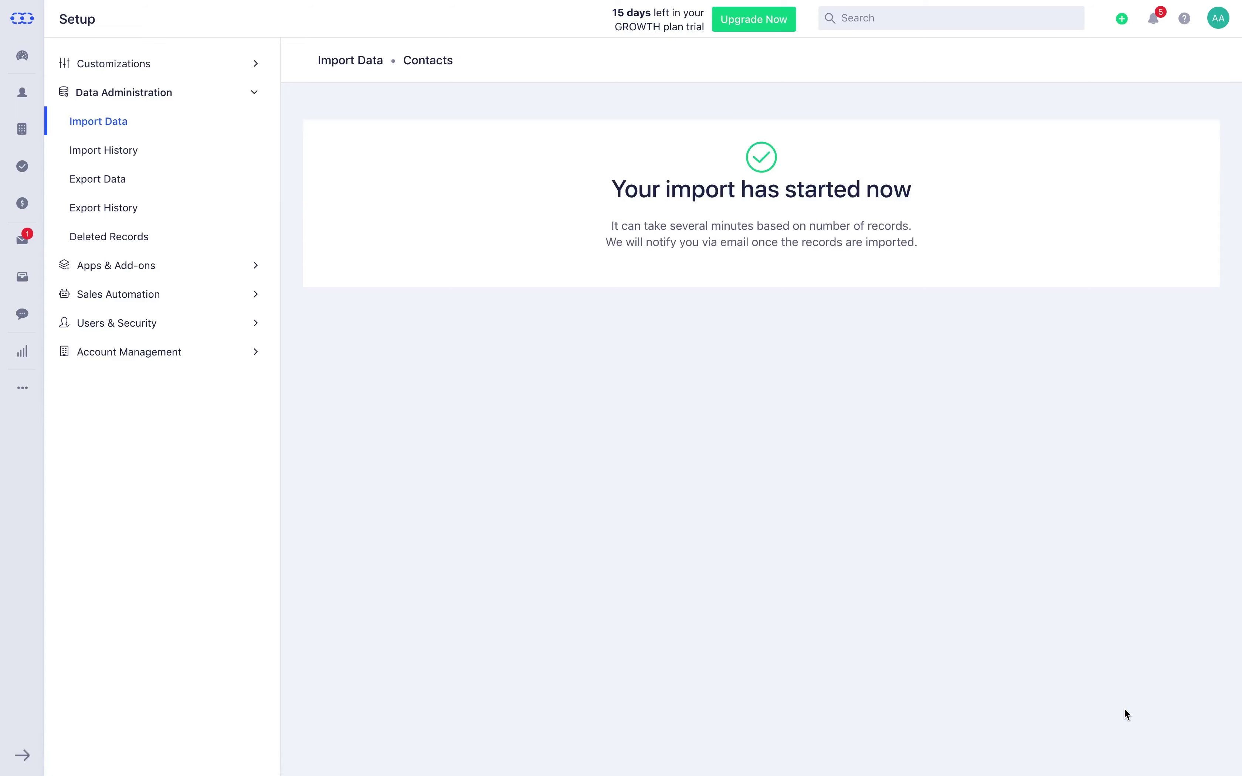
left_click(31, 69)
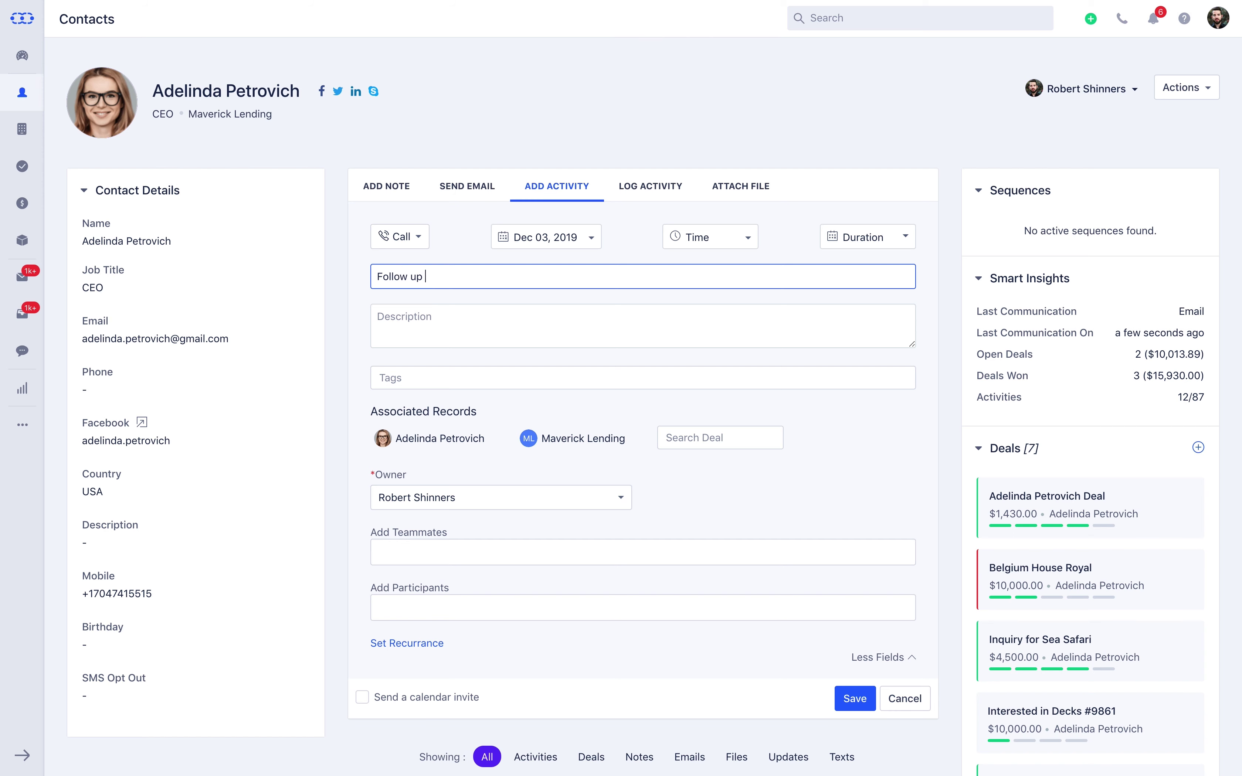
Step: Complete the 'Follow up on Proposal' title, add a proposal negotiation description, the Real estate tag and a teammate
type("on Proposal")
key("Tab")
type("Propo")
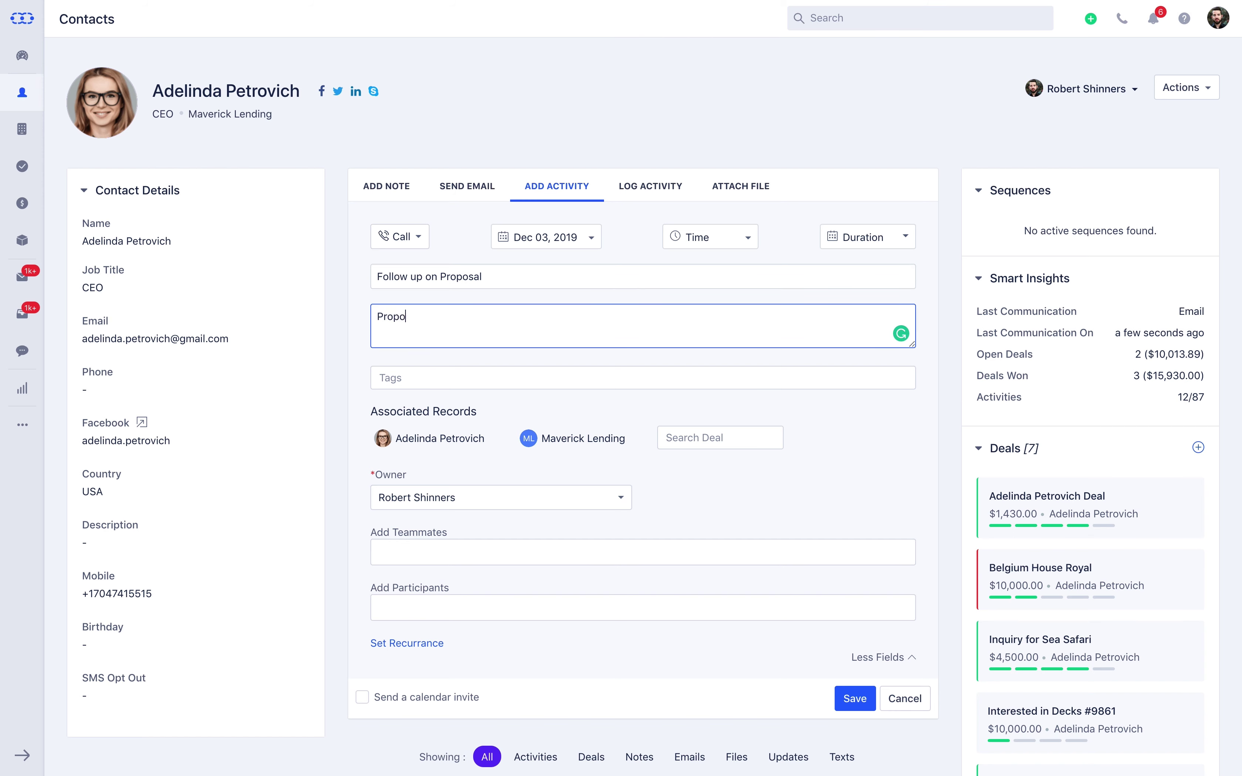
type("sal - Negotiation")
key("Tab")
type("real")
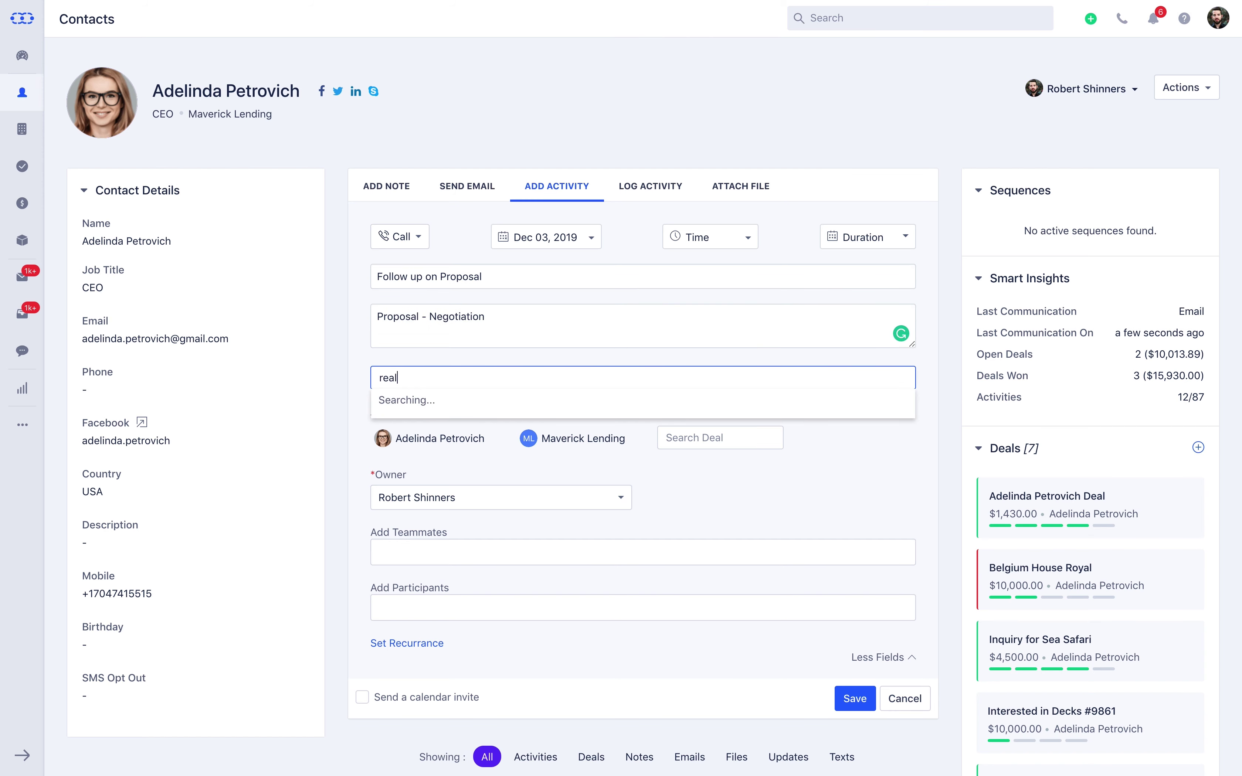
key("Return")
left_click(455, 547)
type("myra")
left_click(454, 590)
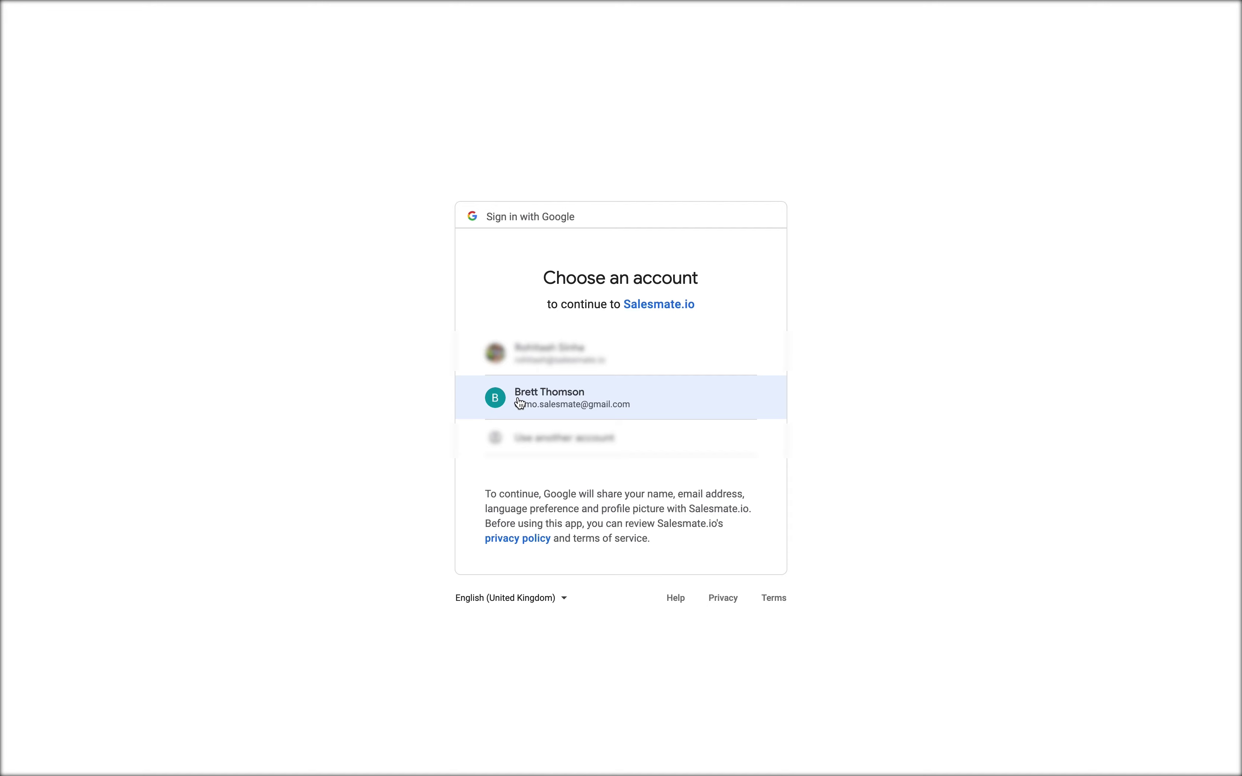
Step: Connect Google Drive and attach the Sales Document file
left_click(519, 397)
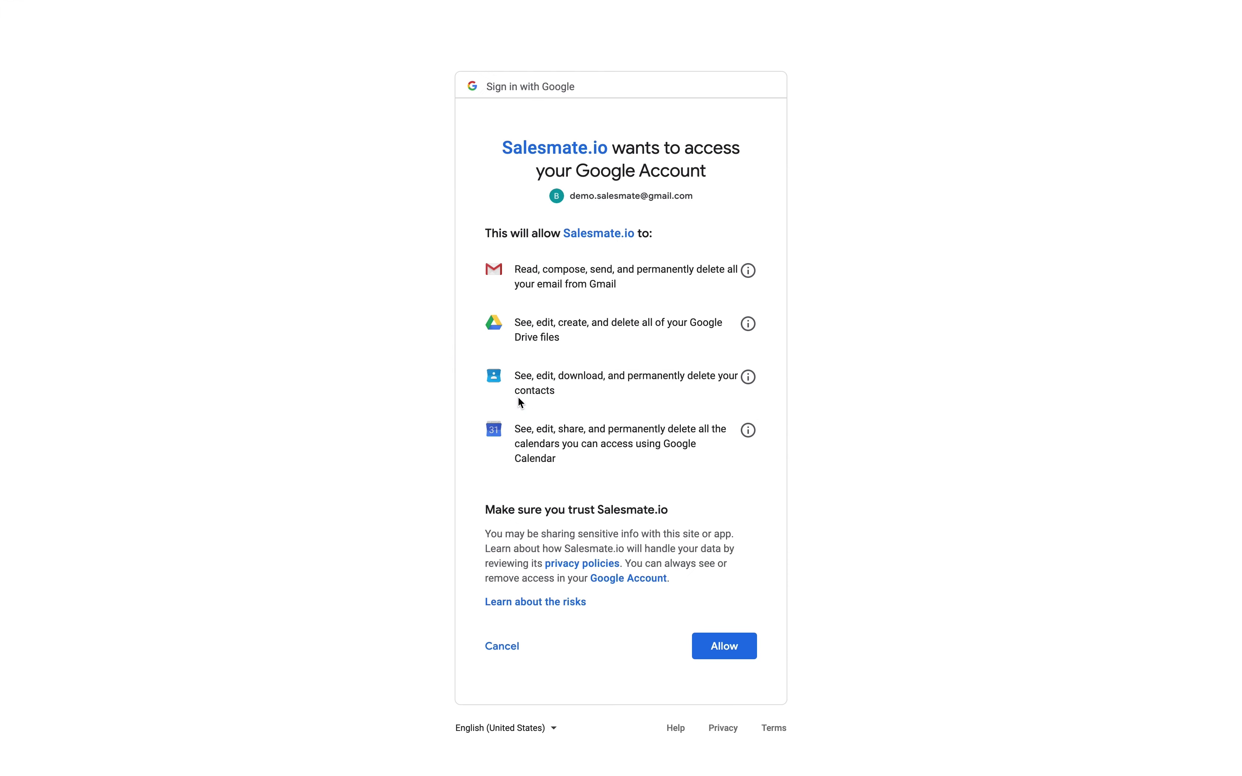
left_click(696, 647)
left_click(313, 432)
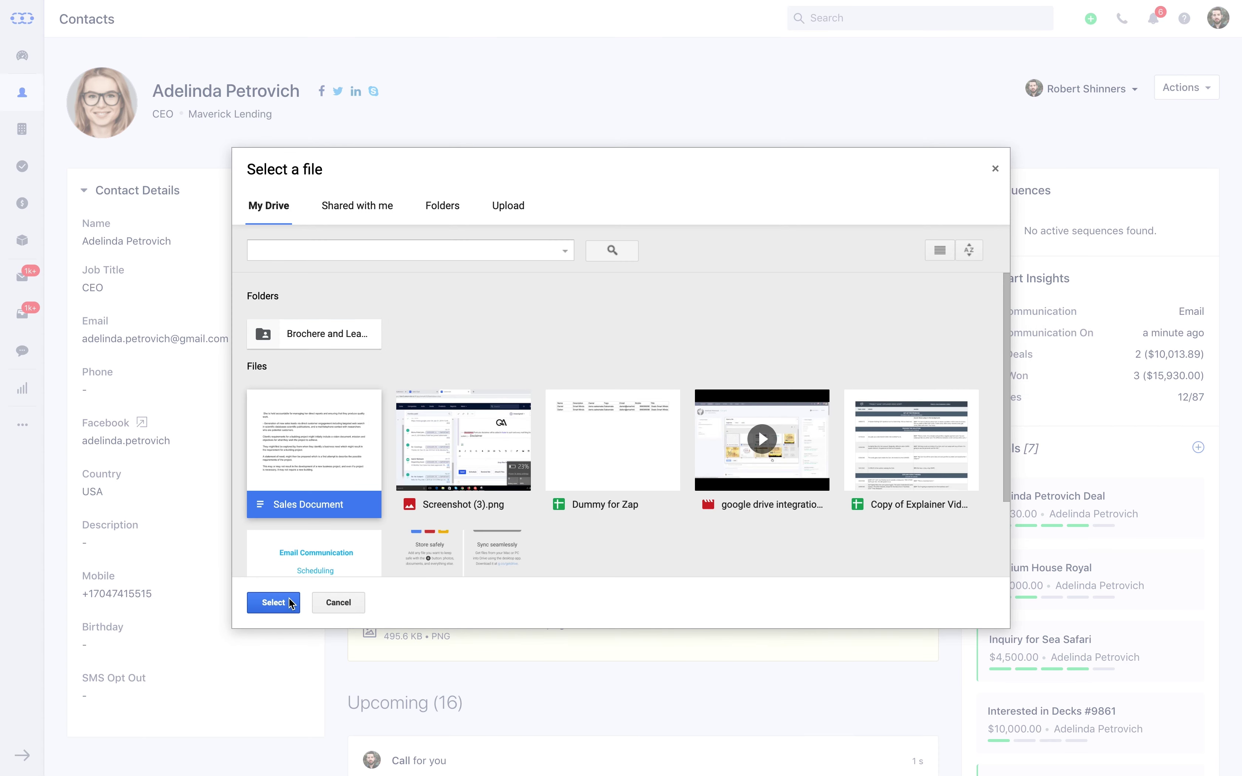
left_click(272, 602)
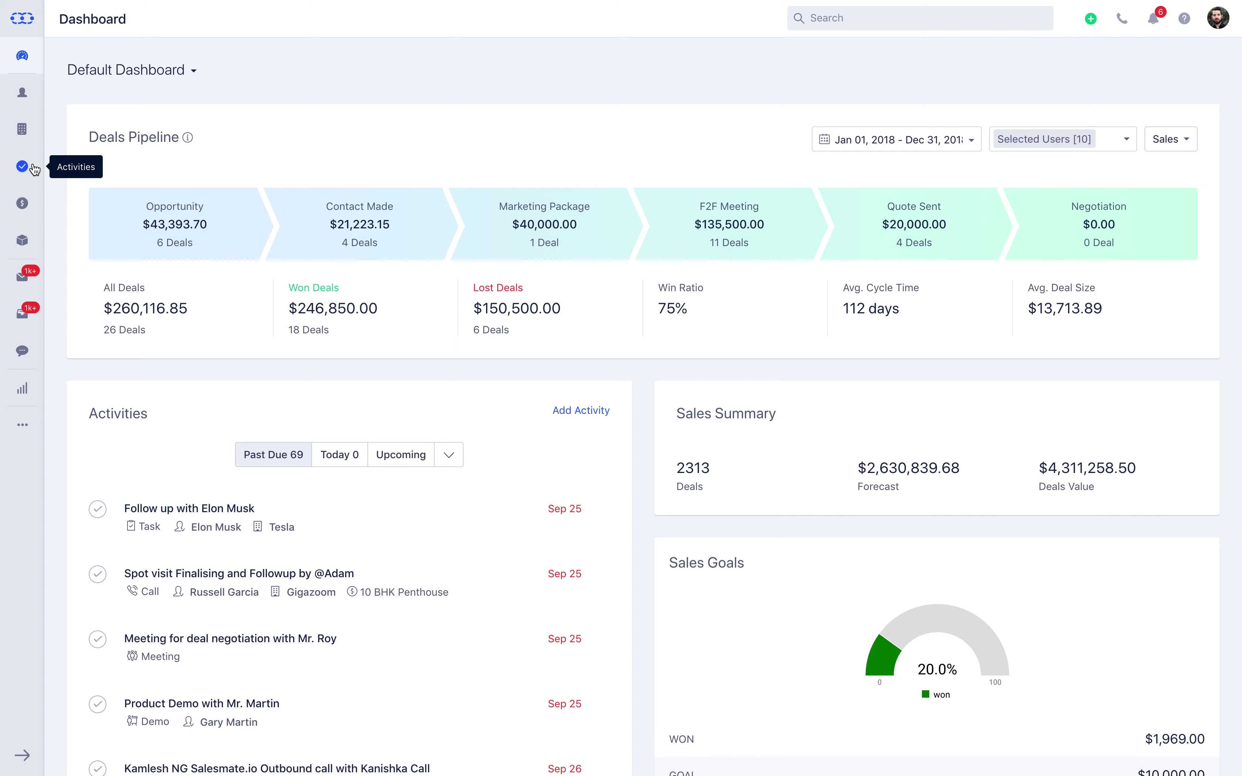
Step: Open Activities and switch to the November 2019 monthly calendar view
left_click(22, 166)
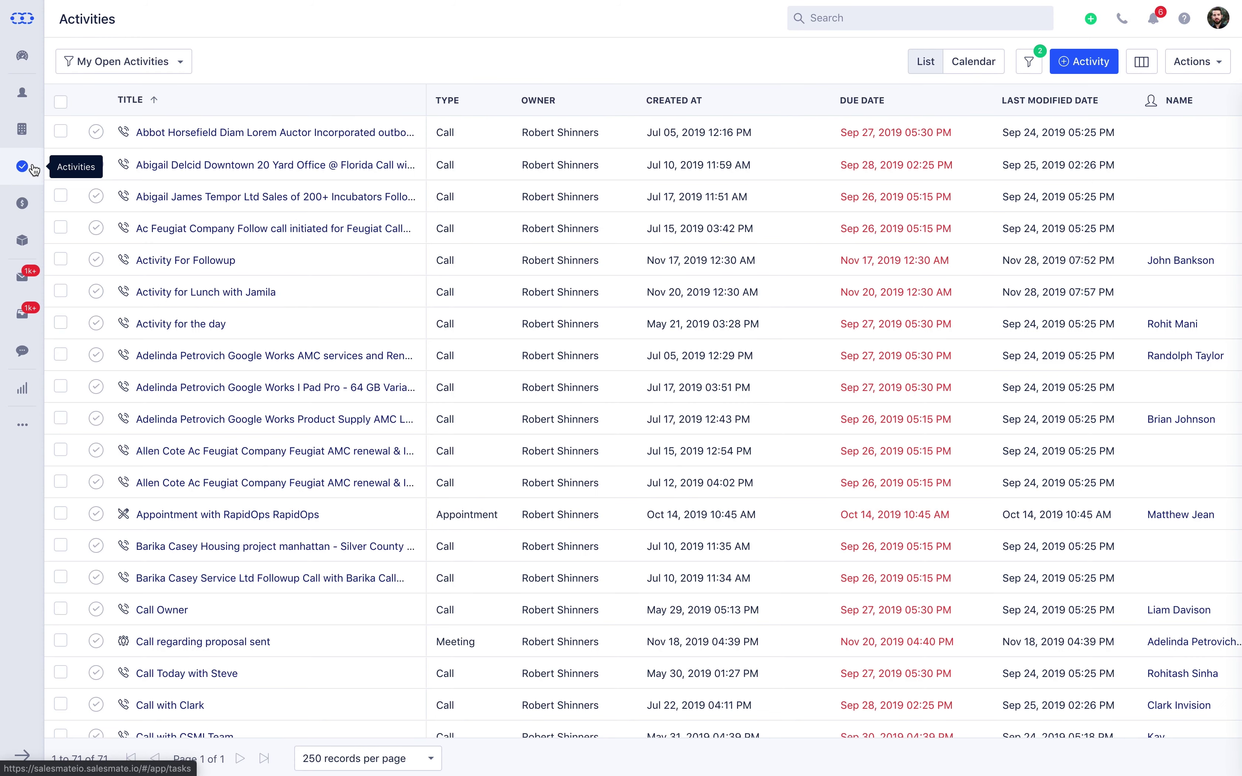
left_click(973, 71)
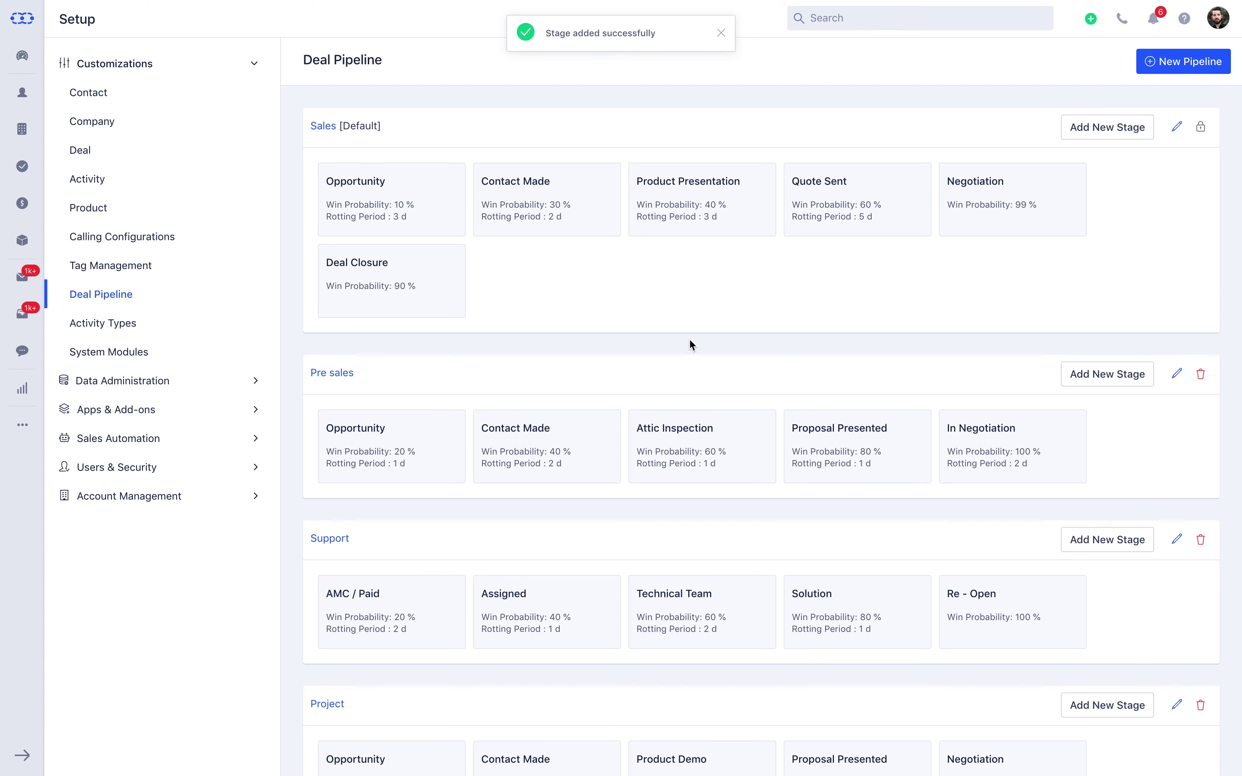
Step: Go to the Deals board to view the Pre sales pipeline deals
left_click(34, 208)
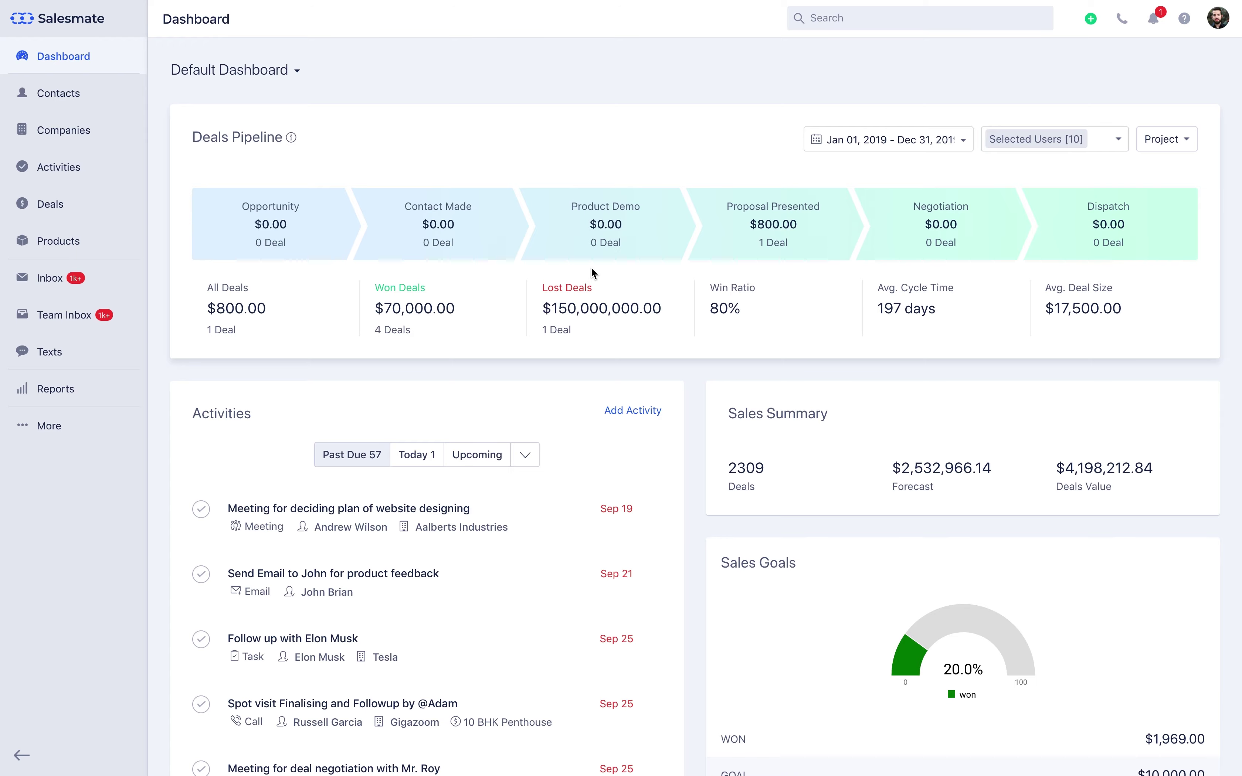
Step: Open the Sales deals board, view it as a List table, then switch back to Board
left_click(62, 211)
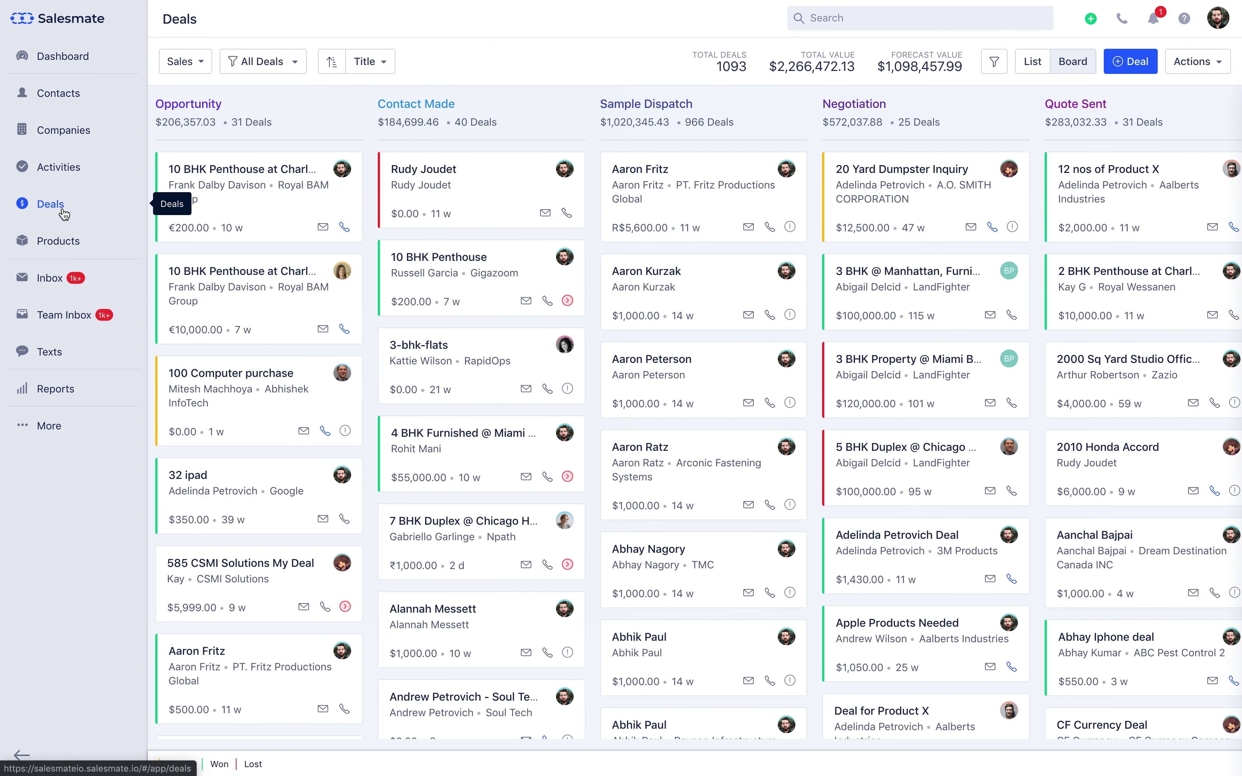
left_click(1031, 65)
left_click(1032, 64)
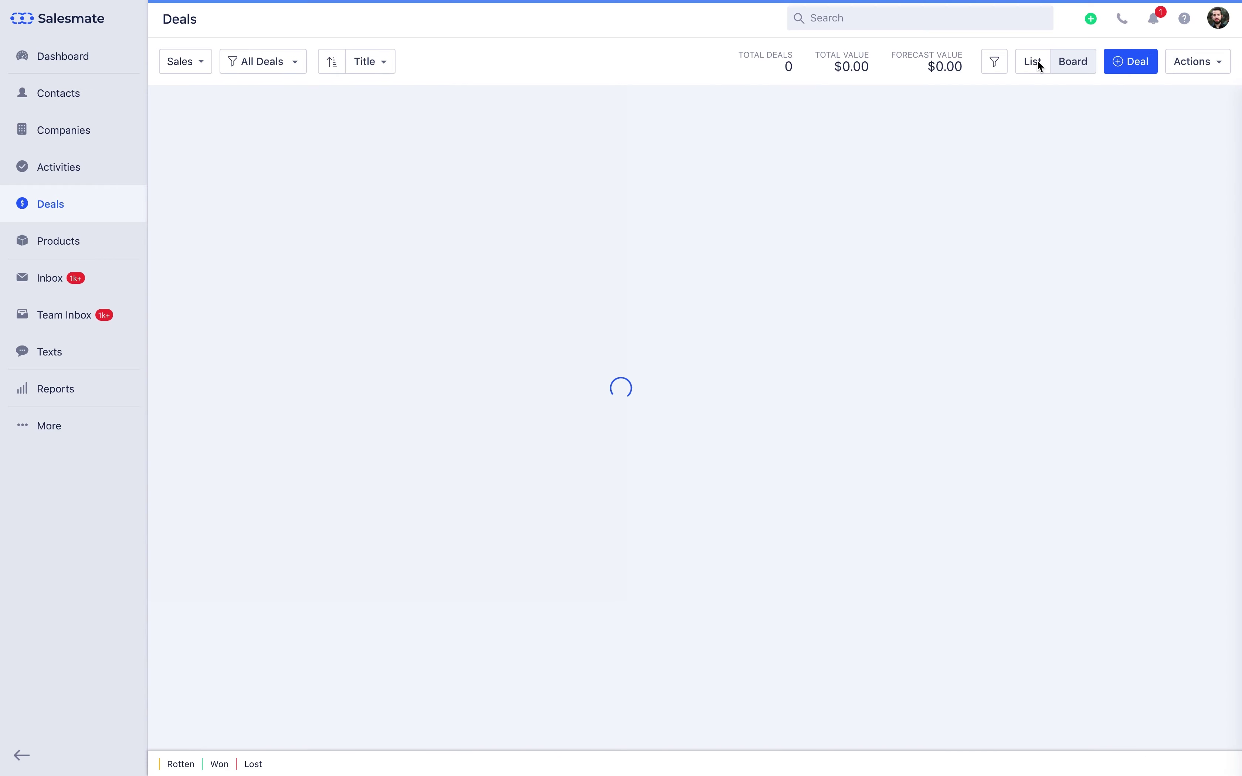